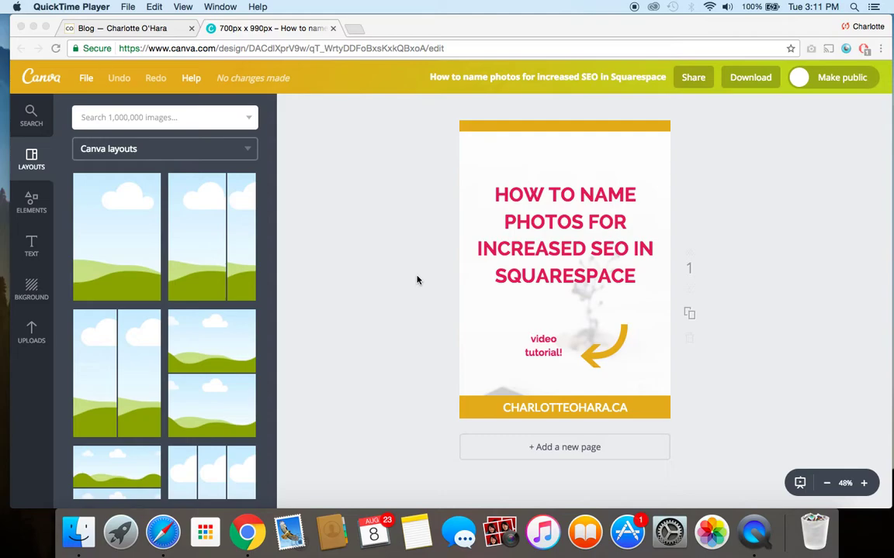
# Switch to the Squarespace draft post 'How to name photos for increased SEO in Squarespace'
pyautogui.click(135, 30)
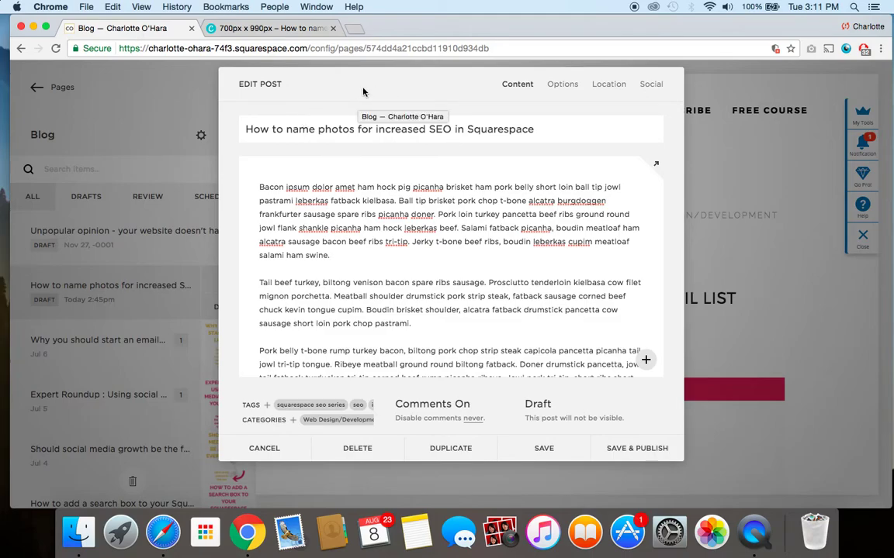
# Put focus in the post body and scroll through the draft text
pyautogui.click(407, 233)
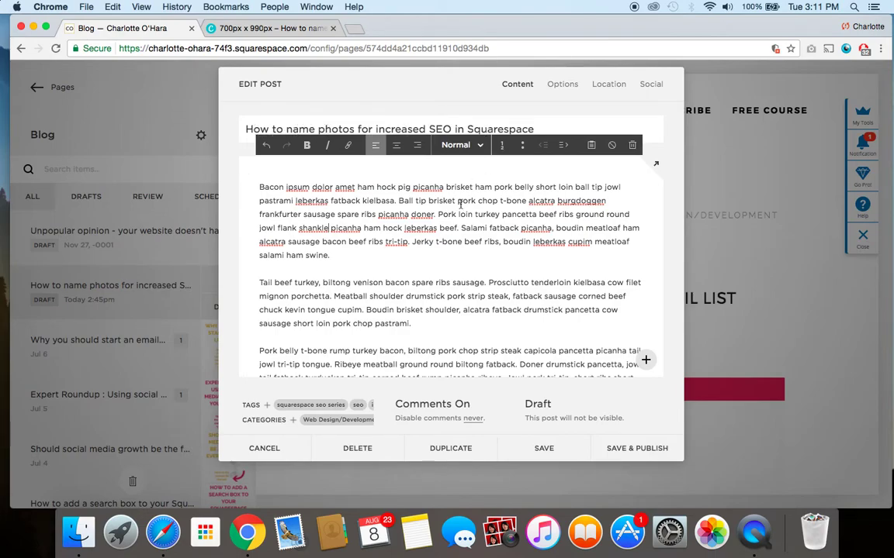
pyautogui.scroll(-5, 378, 286)
pyautogui.scroll(5, 377, 285)
# Look over the draft once more near the insert point, then return to the Canva design
pyautogui.click(252, 30)
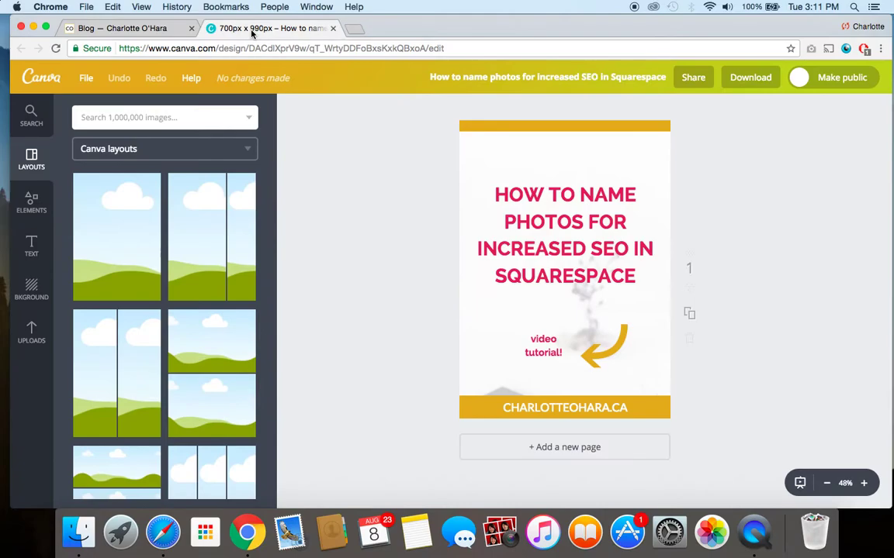
pyautogui.click(125, 30)
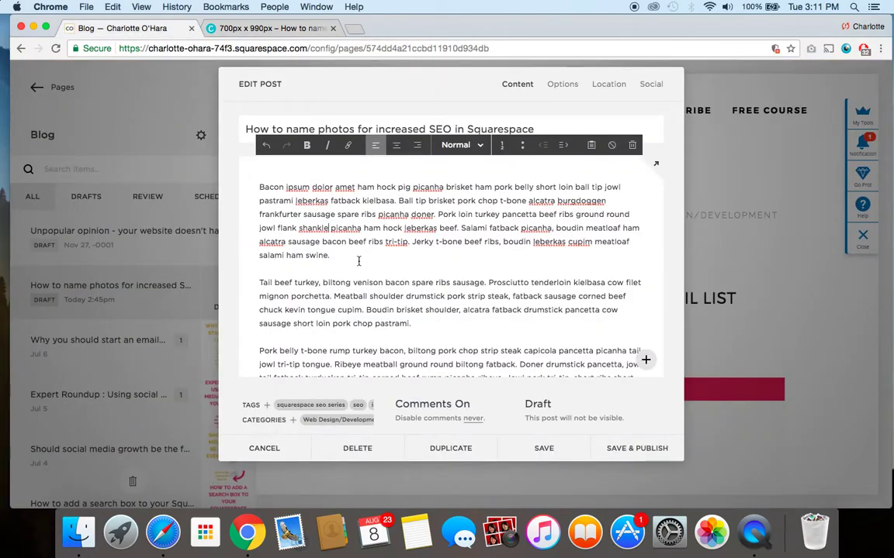
pyautogui.scroll(-1, 358, 261)
pyautogui.scroll(1, 358, 262)
pyautogui.moveTo(249, 170)
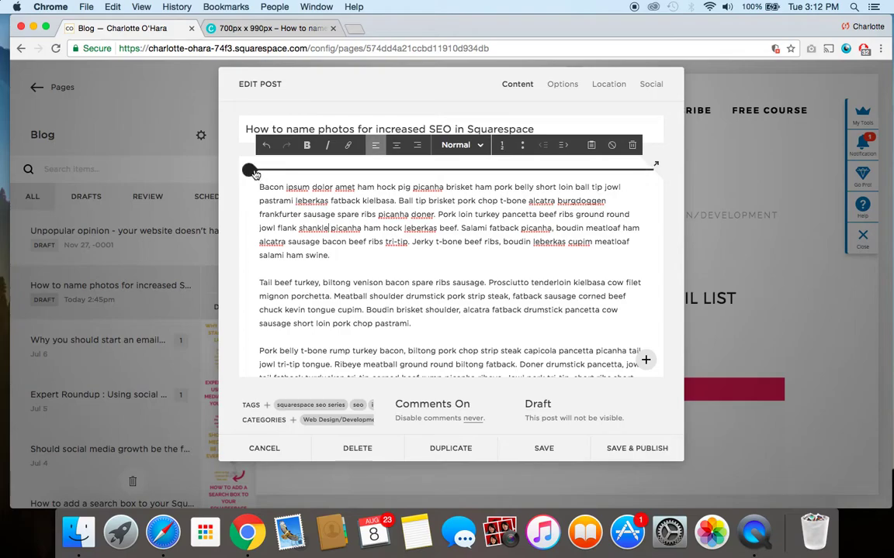
pyautogui.click(225, 28)
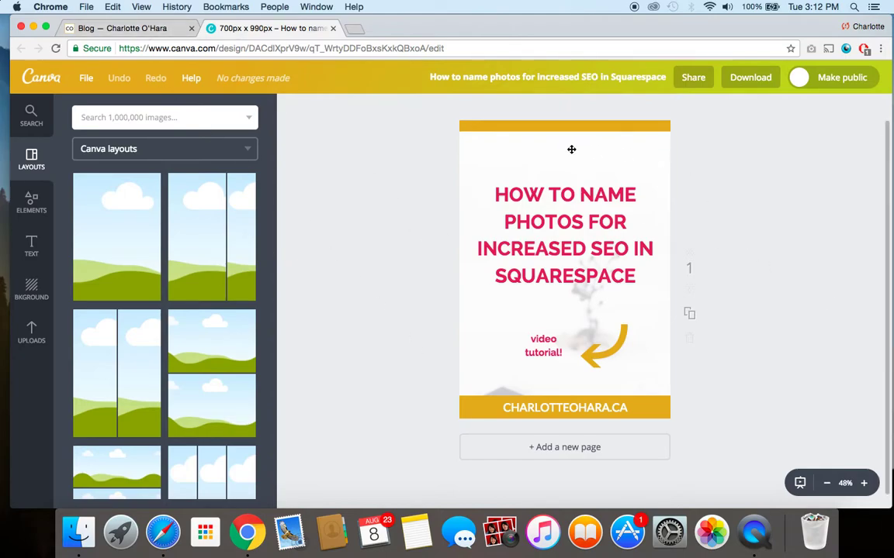
pyautogui.click(594, 81)
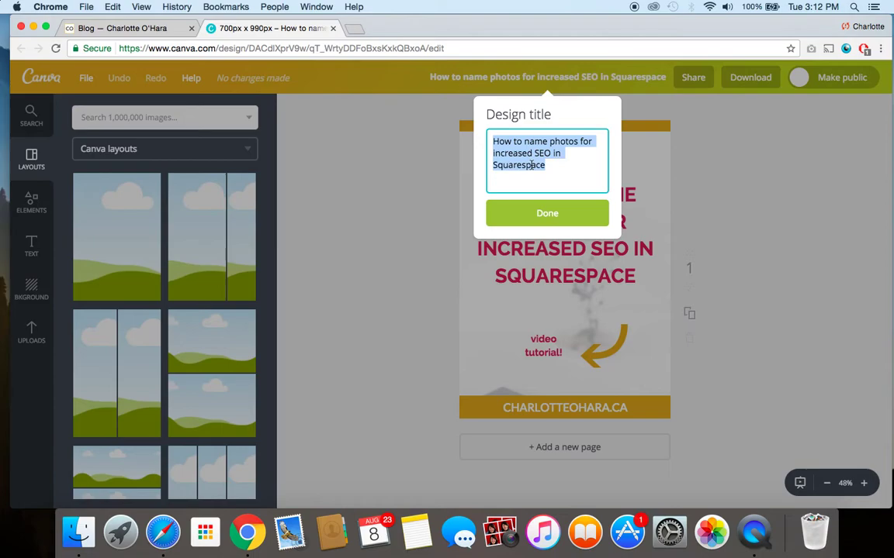
pyautogui.click(553, 217)
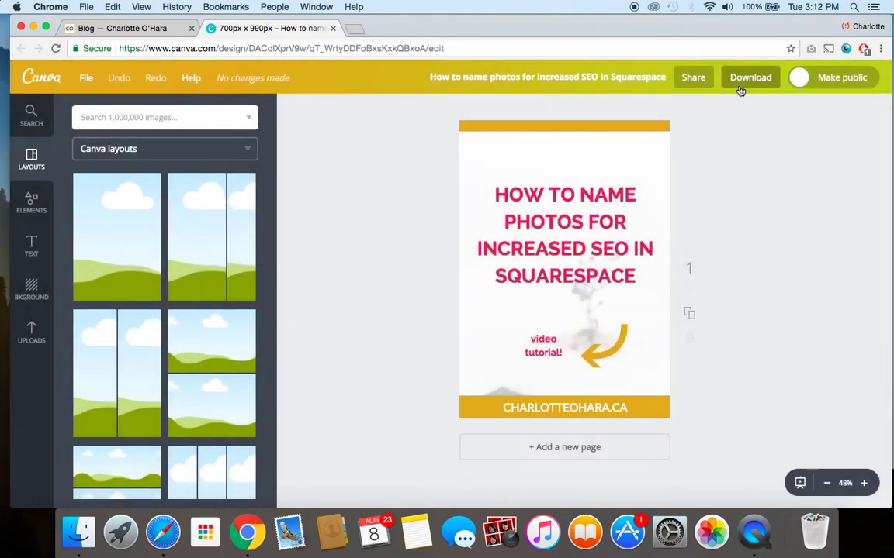
pyautogui.click(737, 83)
# Download the Canva graphic as a PNG, then go back to the Squarespace post
pyautogui.click(744, 223)
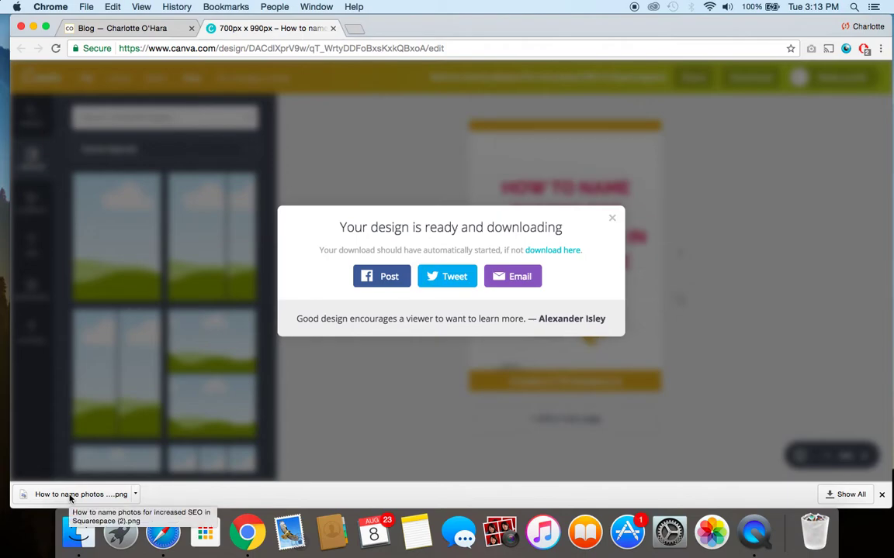
pyautogui.click(122, 29)
# Add an image block at the top of the post and upload the downloaded Canva PNG
pyautogui.moveTo(250, 171)
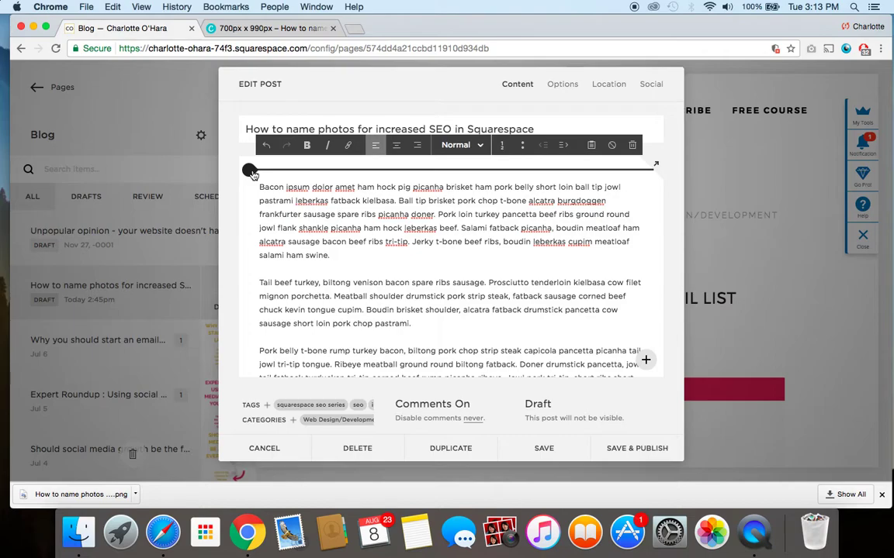
pyautogui.click(250, 171)
pyautogui.click(439, 139)
pyautogui.moveTo(82, 496); pyautogui.dragTo(804, 199)
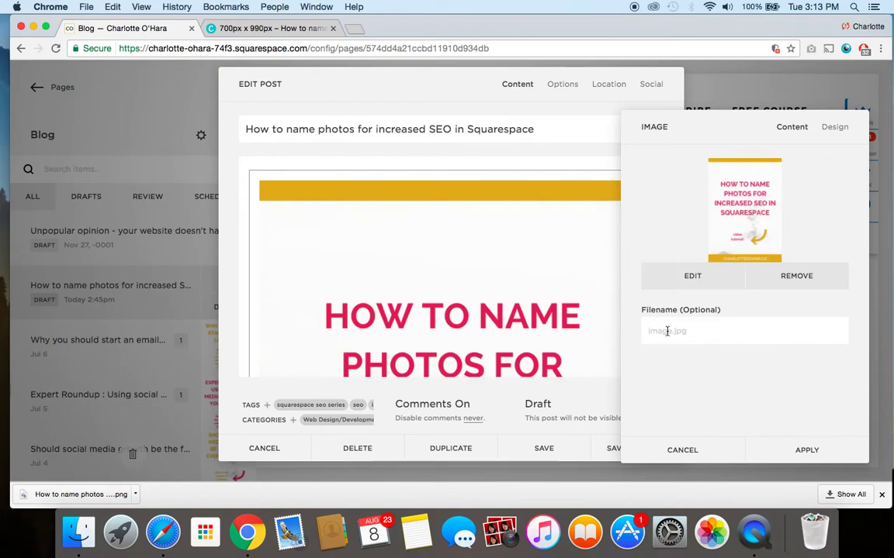
# Apply filename 'How to name photos for increased SEO in Squarespace | author's name | Squarespace web design'
pyautogui.write('How t')
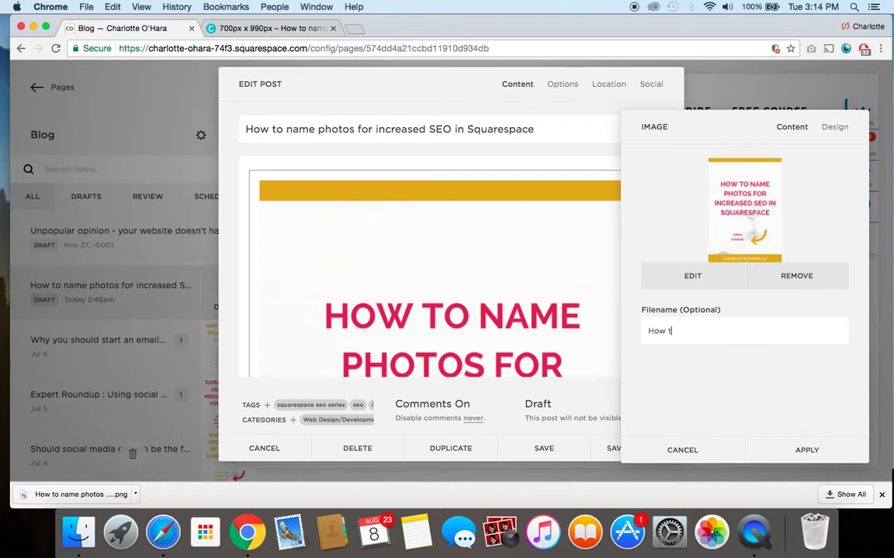
pyautogui.write('o name photos for incr')
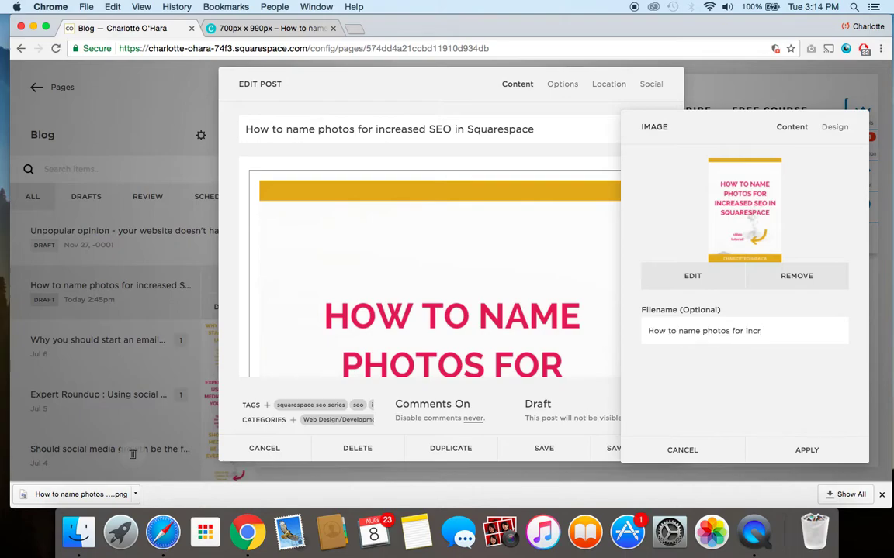
pyautogui.write('eased SEO in Squarespace')
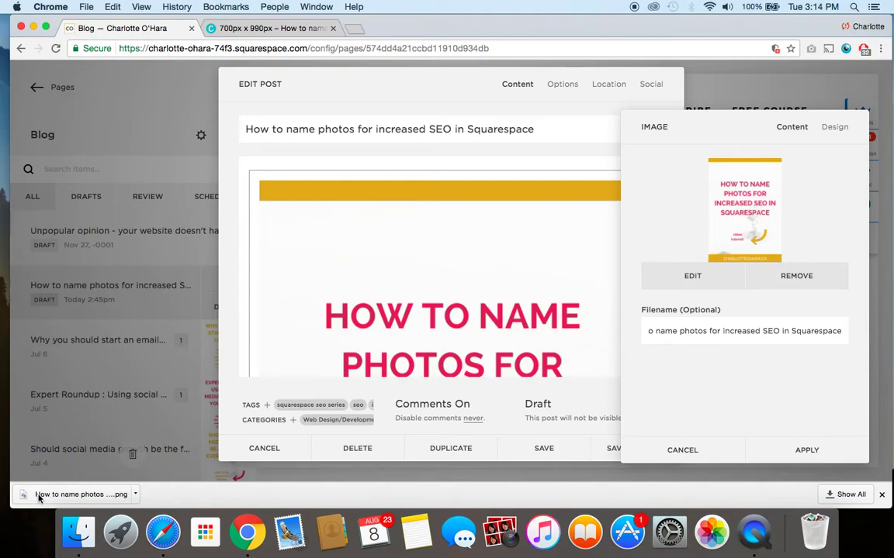
pyautogui.click(704, 332)
pyautogui.write('| C')
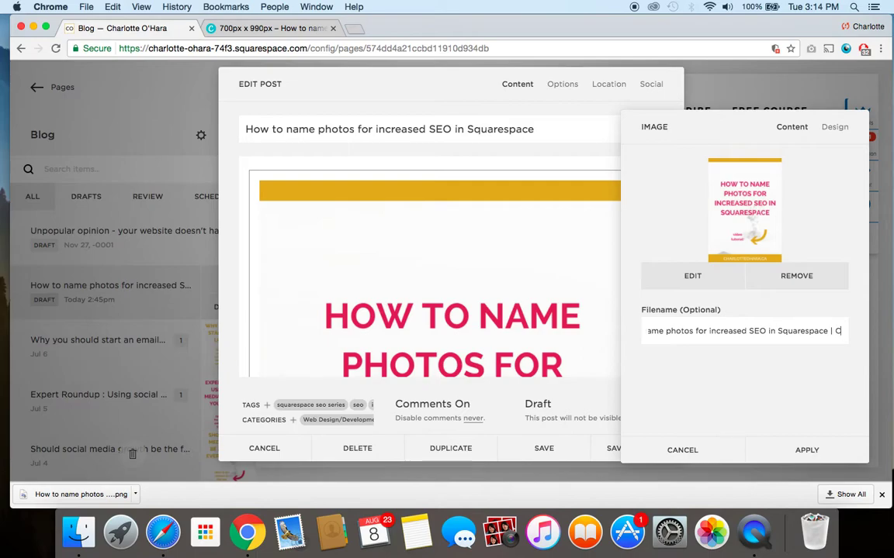
pyautogui.write("harlotte O'Hara")
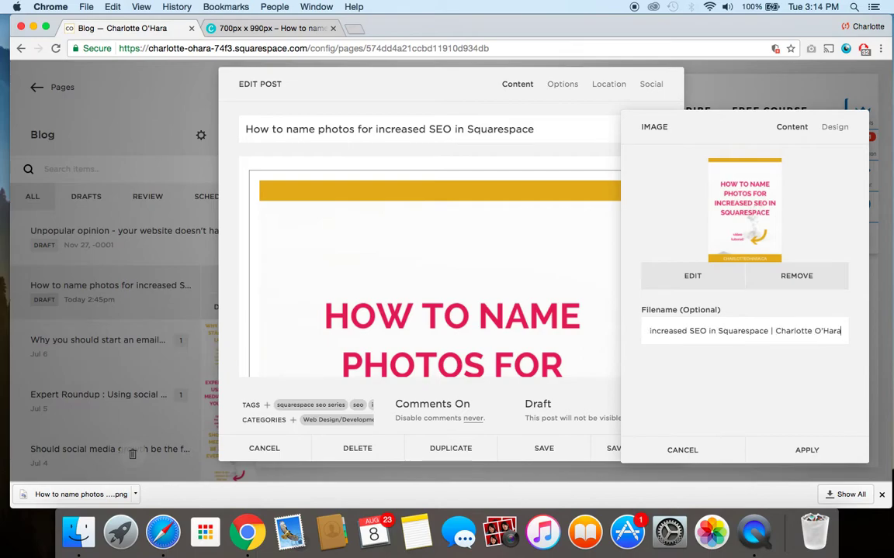
pyautogui.write(' | S')
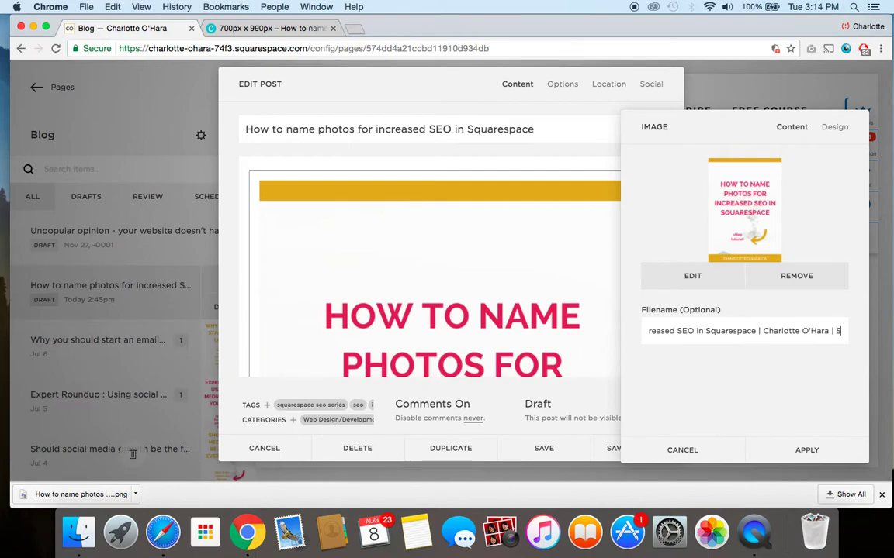
pyautogui.write('quarespace')
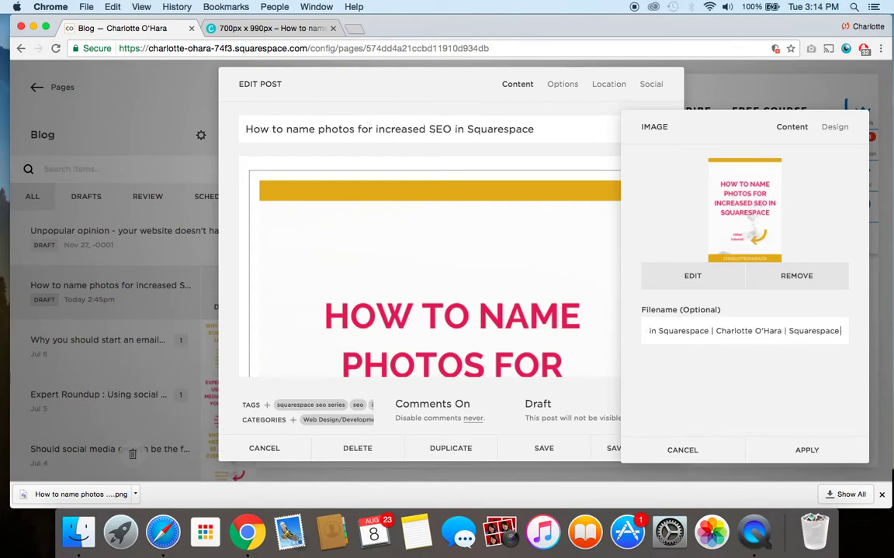
pyautogui.write(' web design')
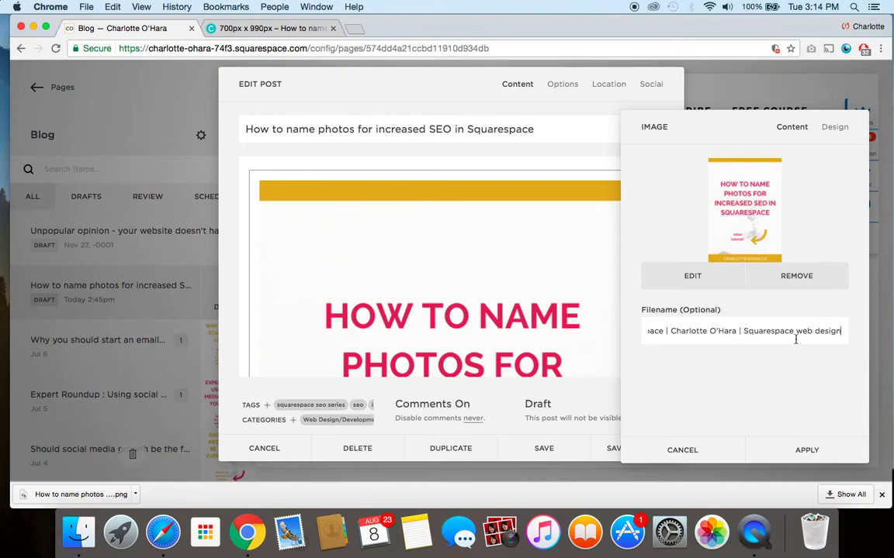
pyautogui.click(807, 451)
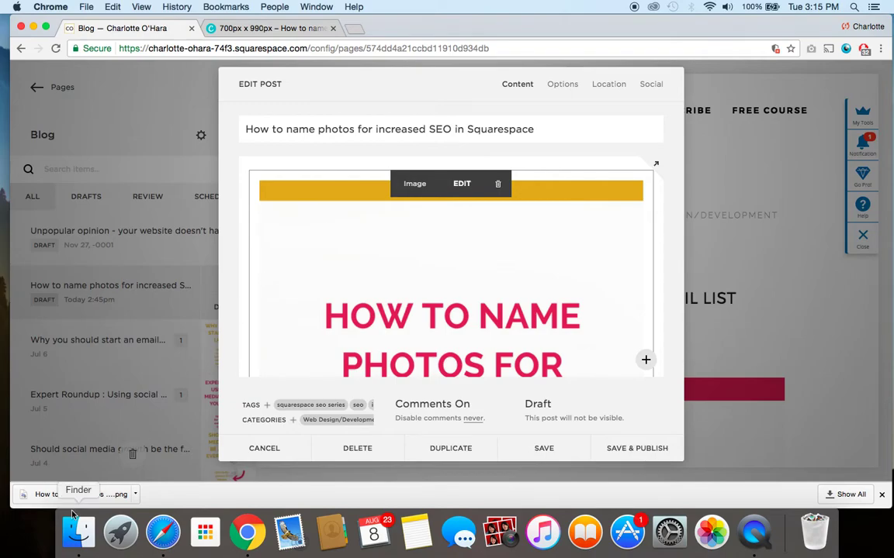
# Reopen the image settings to confirm the SEO filename was kept, then close them
pyautogui.click(463, 185)
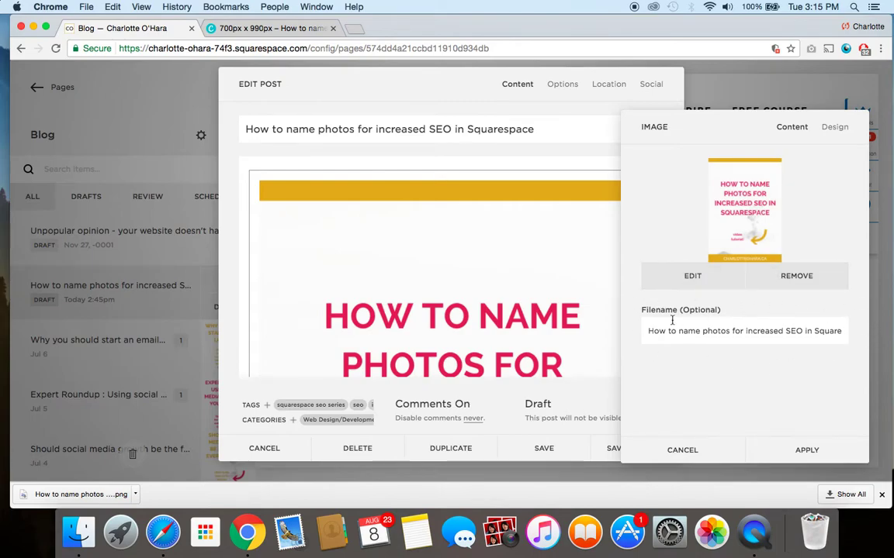
pyautogui.click(268, 167)
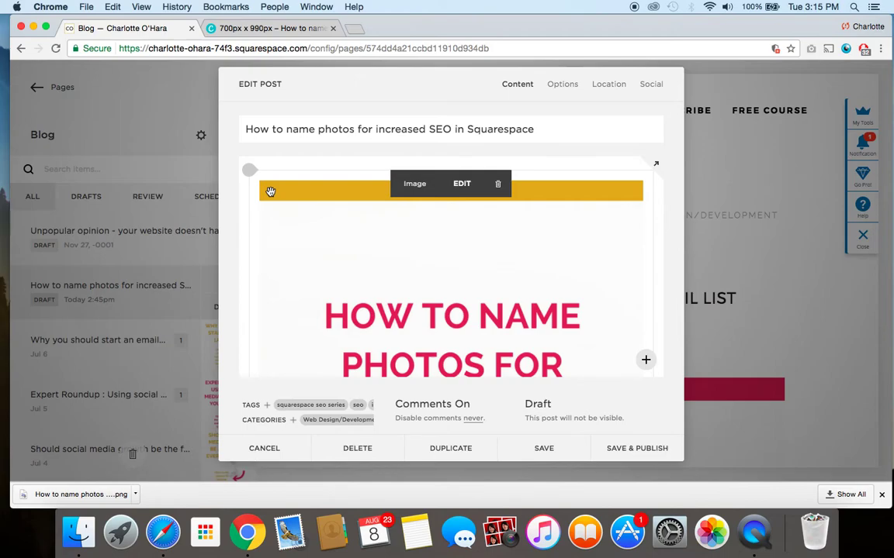
pyautogui.click(468, 183)
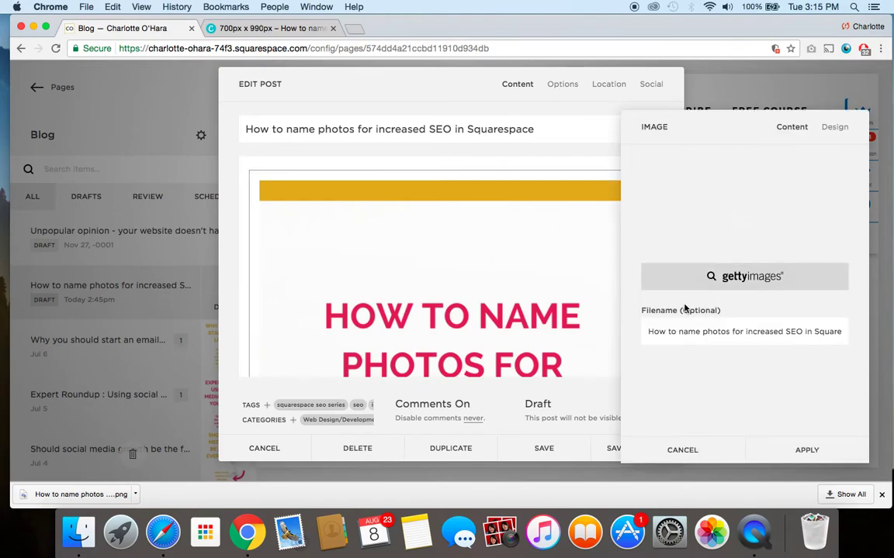